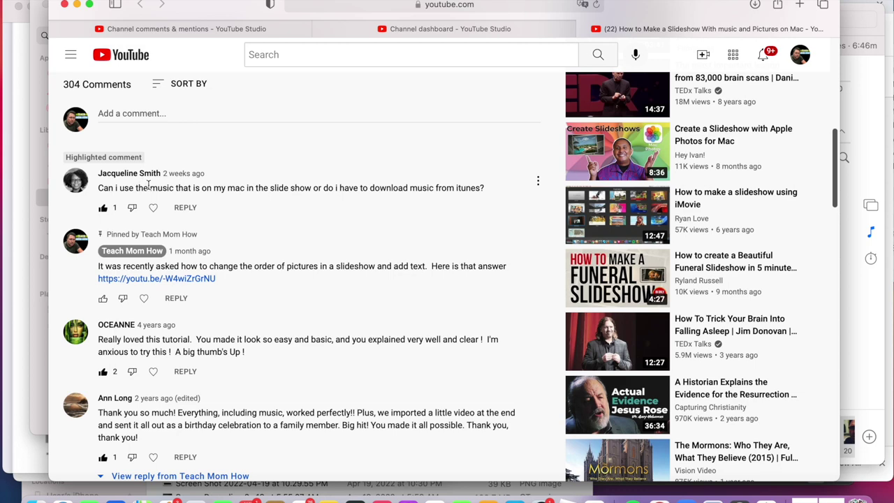
Step: Bring the Test slideshow project forward, move the Photos window up and left, and scroll to the top
scroll(184, 202, "up", 5)
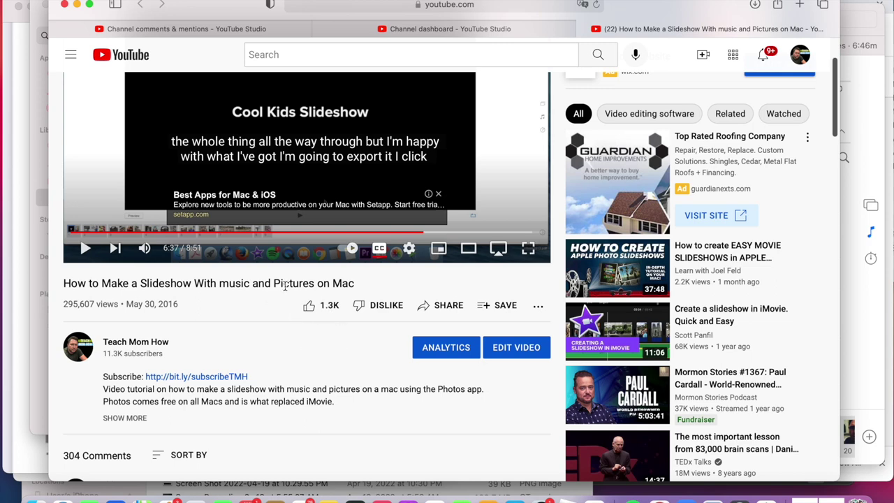
scroll(277, 316, "down", 4)
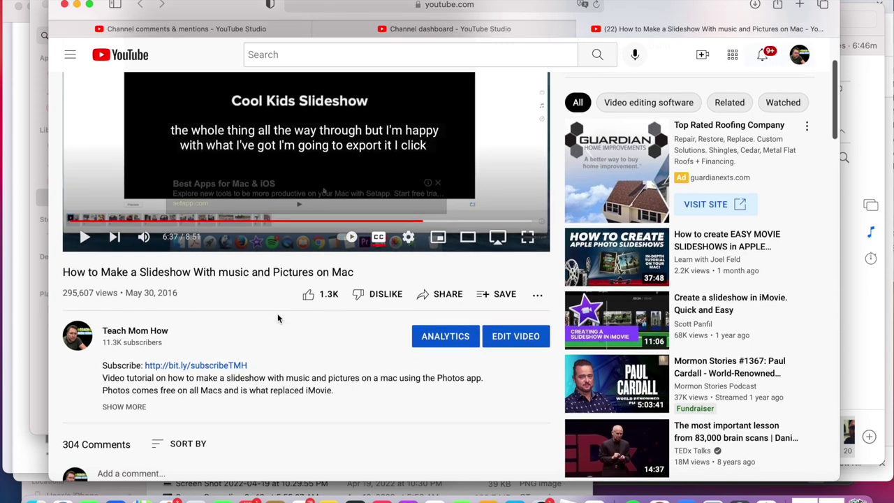
scroll(278, 316, "down", 4)
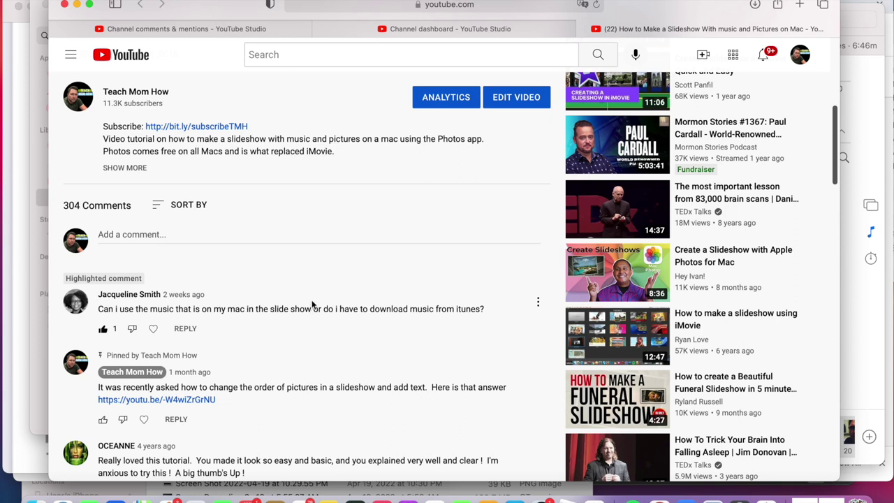
left_click(864, 316)
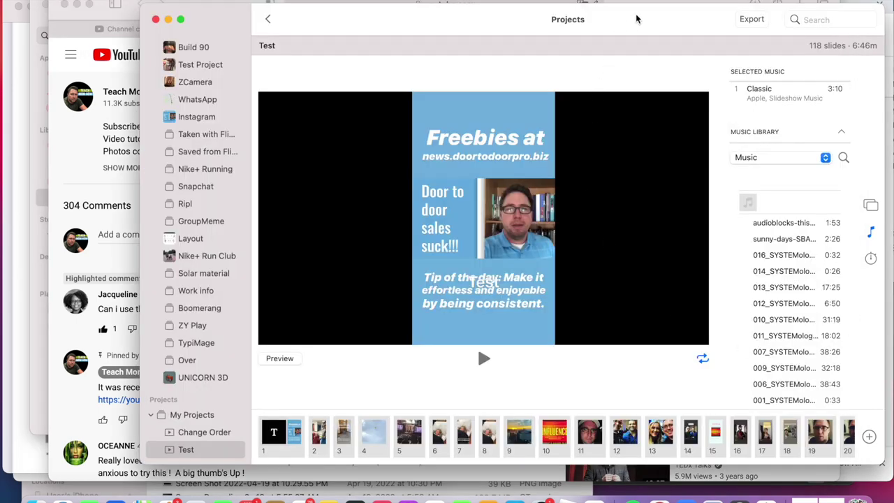
left_click_drag(634, 20, 556, 5)
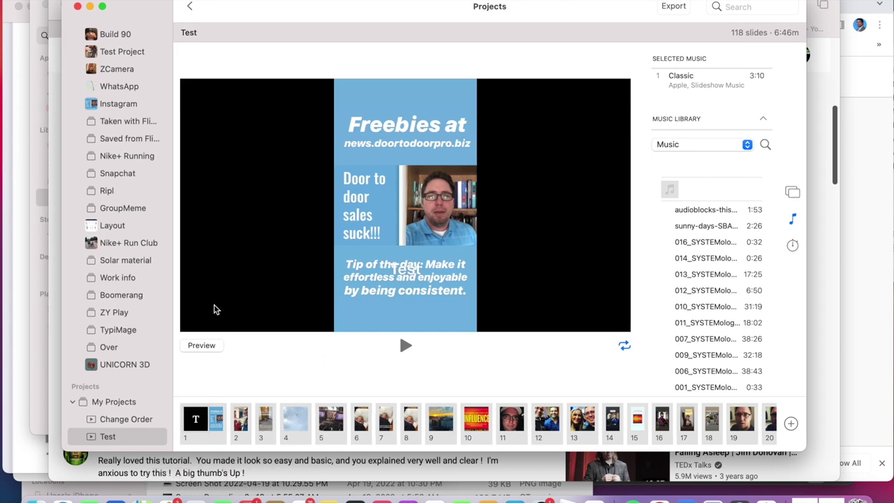
scroll(135, 152, "up", 10)
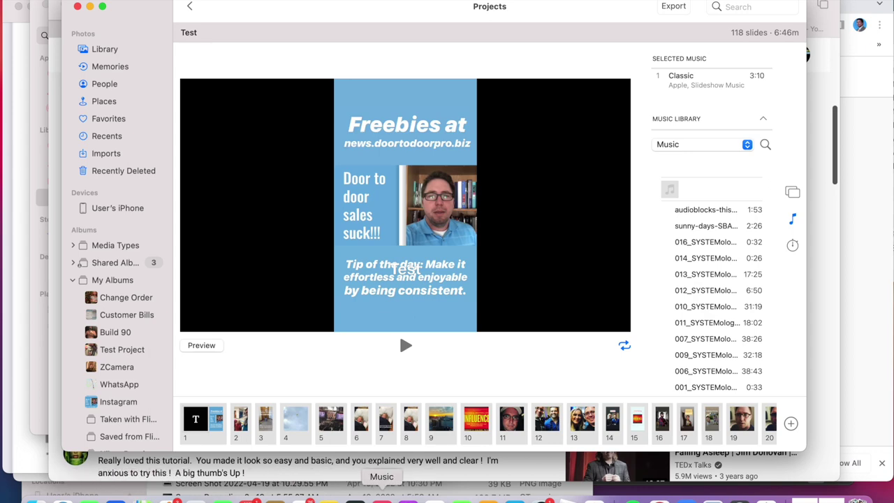
Step: Open Music and go from Browse back to the Songs list of tracks on this Mac
left_click(382, 497)
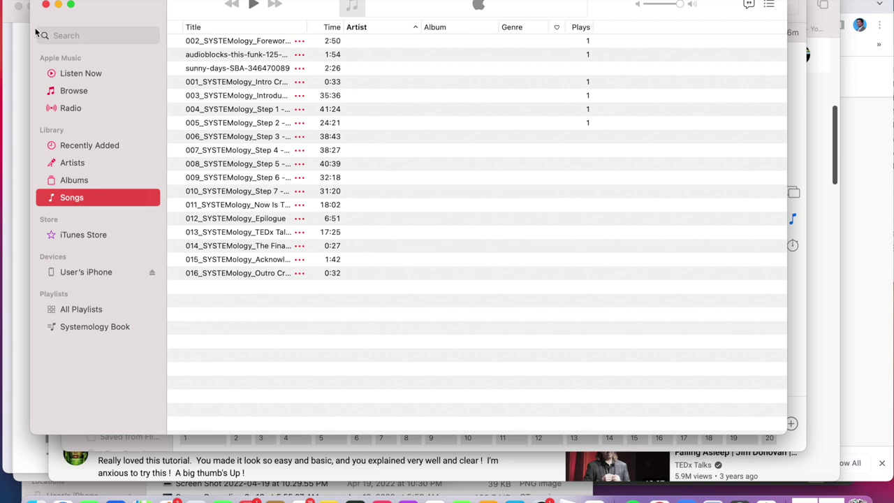
left_click(77, 94)
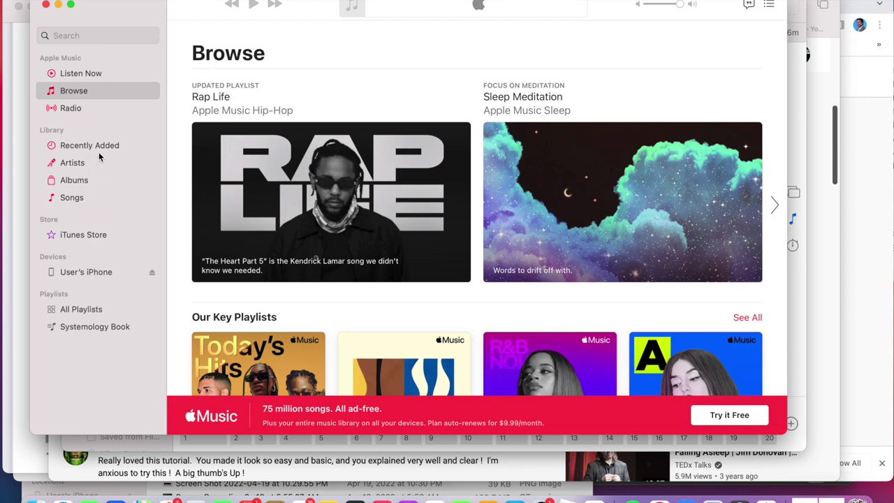
left_click(78, 198)
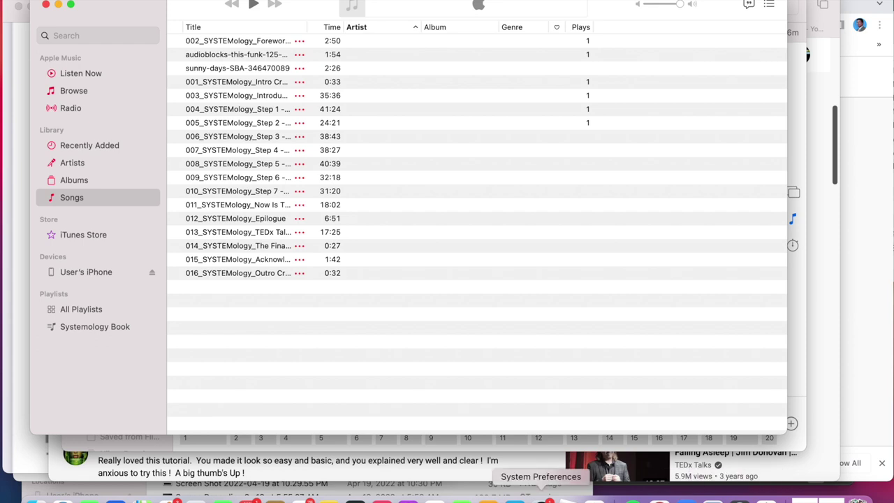
Step: Return to Photos and look through the Test slideshow's music sources and theme choices
left_click(170, 498)
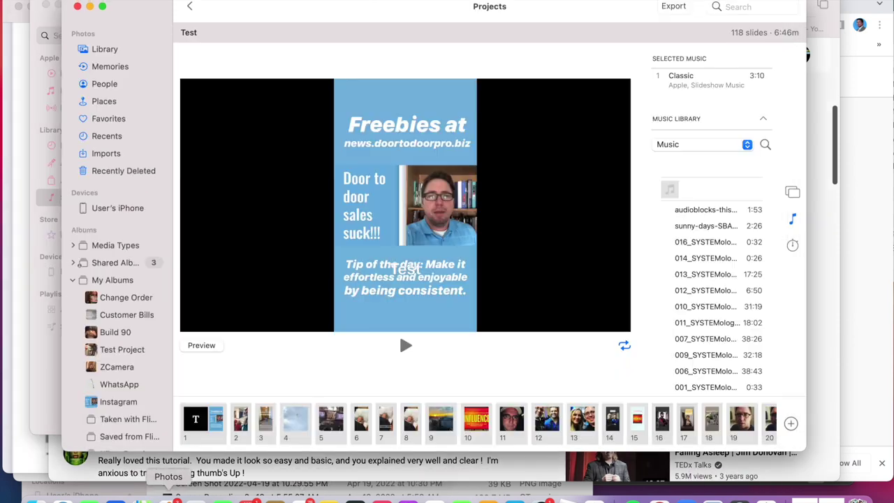
left_click(743, 149)
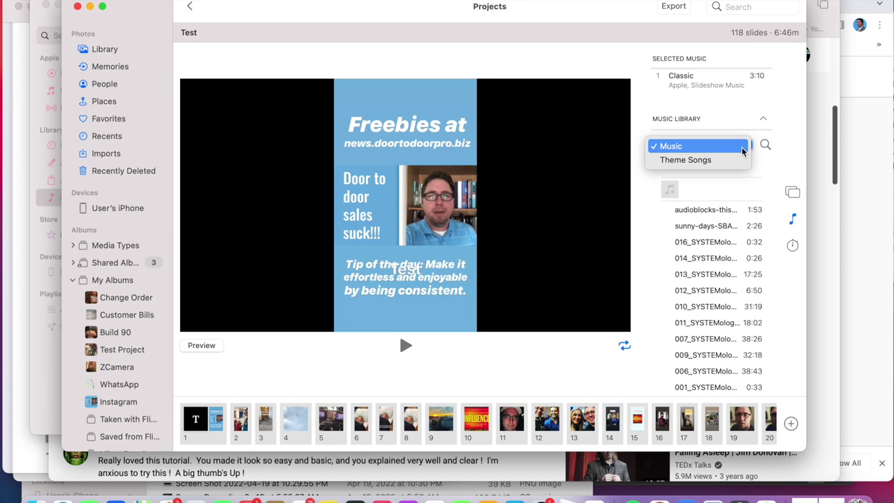
left_click(794, 200)
left_click(794, 195)
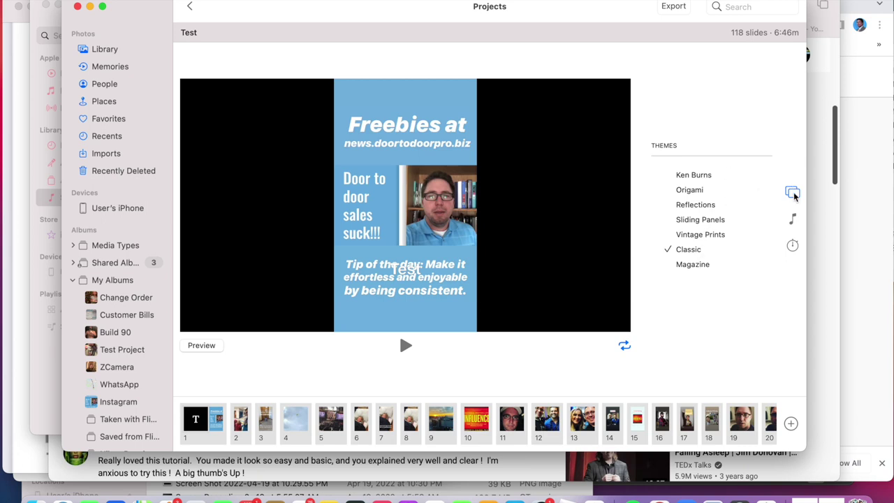
left_click(793, 221)
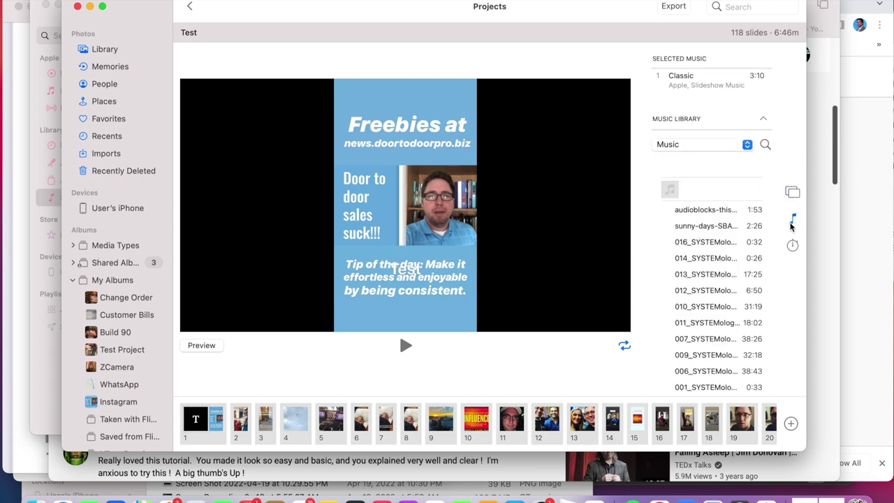
Step: Switch the slideshow music source to Theme Songs, then to the Mac's Music library
left_click(744, 145)
left_click(738, 160)
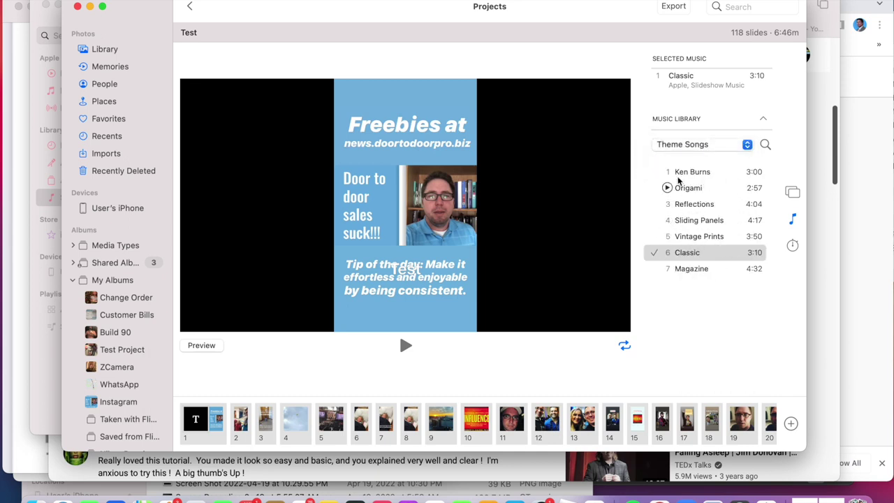
left_click(713, 145)
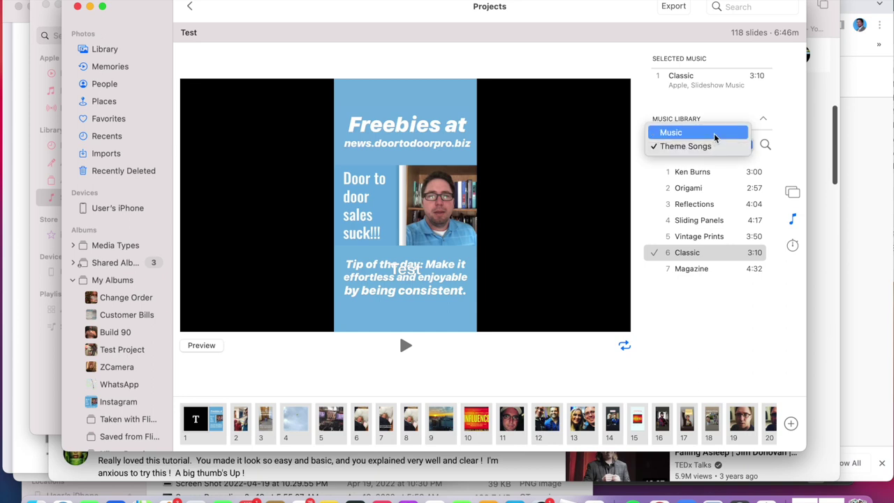
left_click(713, 134)
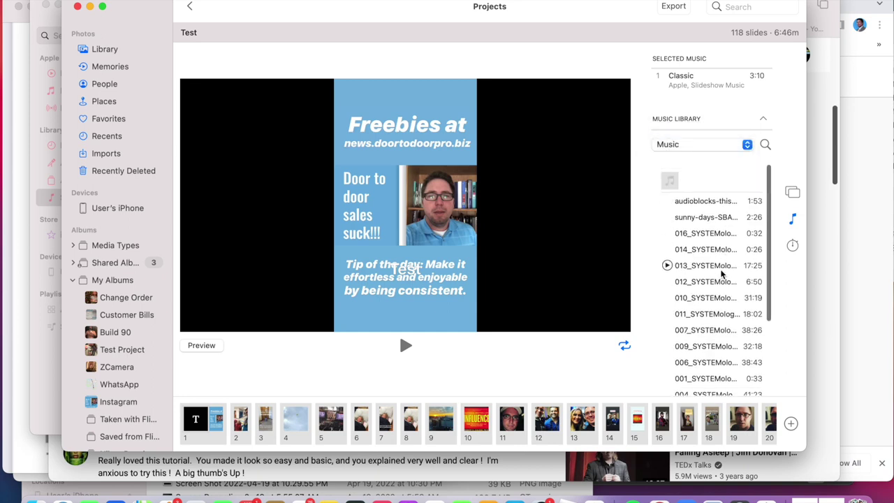
Step: Add audioblocks to the slideshow music after Classic, briefly trying and then unchecking sunny-days
left_click(719, 223)
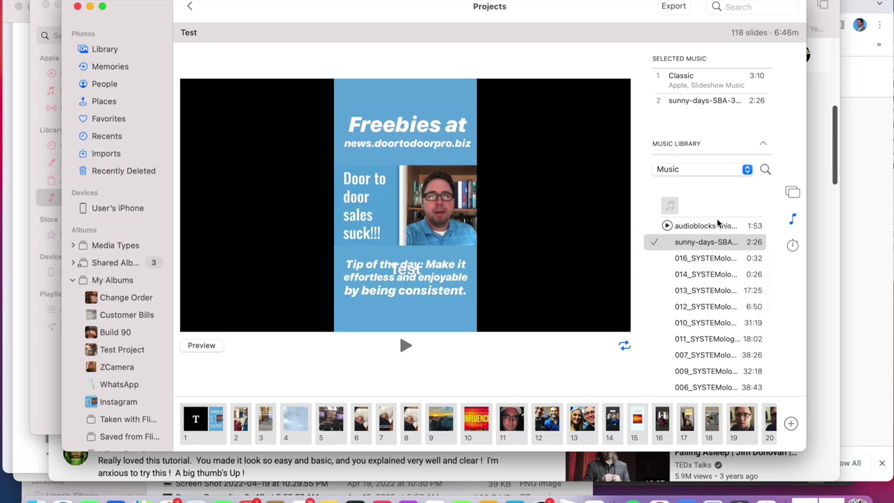
left_click(410, 349)
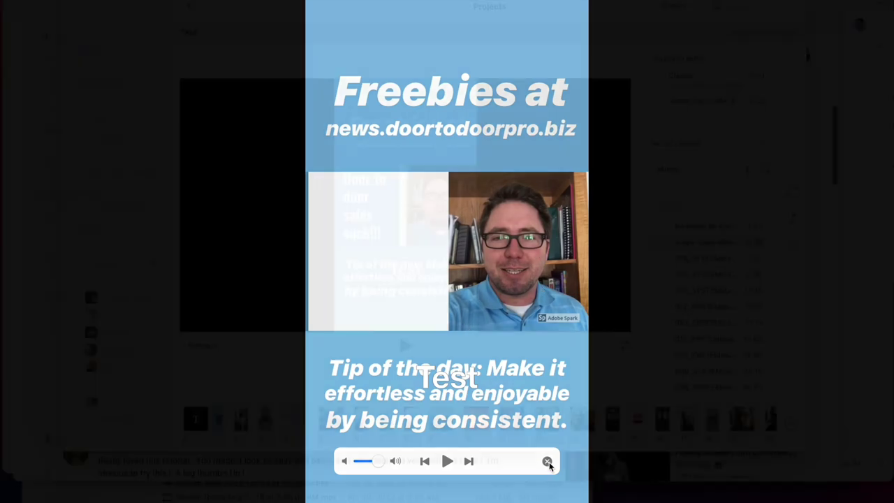
left_click(706, 233)
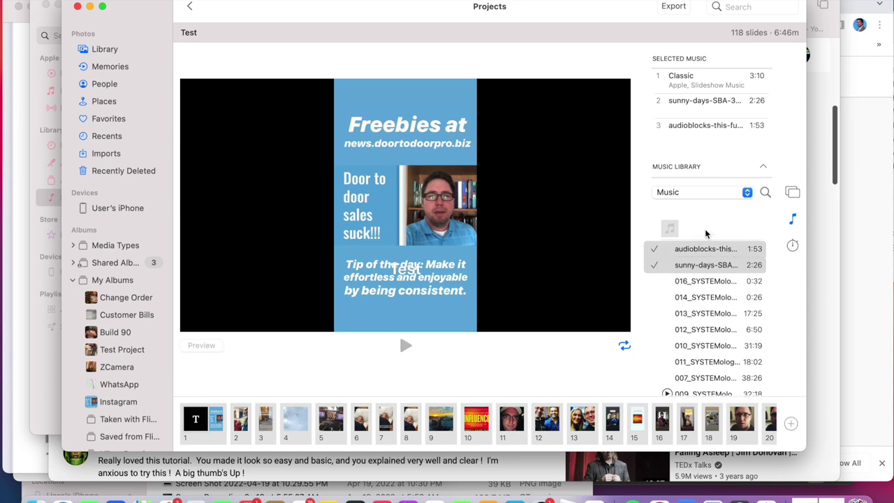
left_click(655, 267)
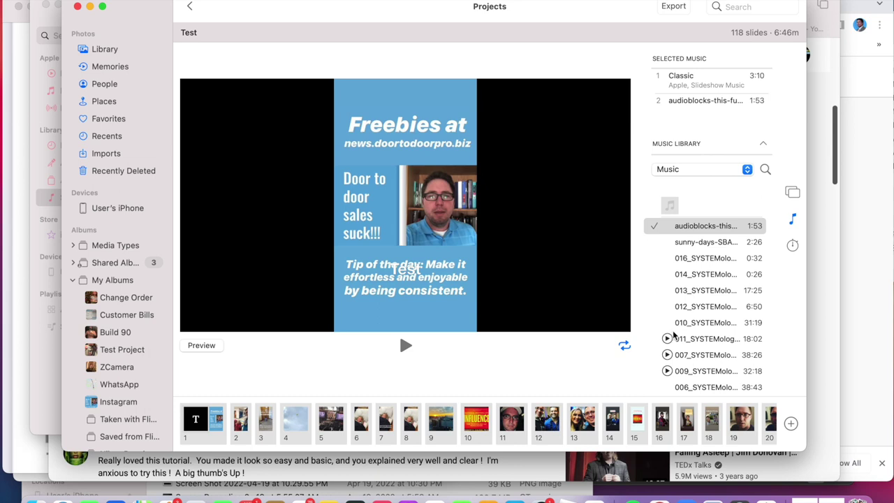
Step: Preview the audioblocks track and toggle the live slideshow Preview on and off
scroll(674, 335, "down", 5)
scroll(674, 336, "up", 5)
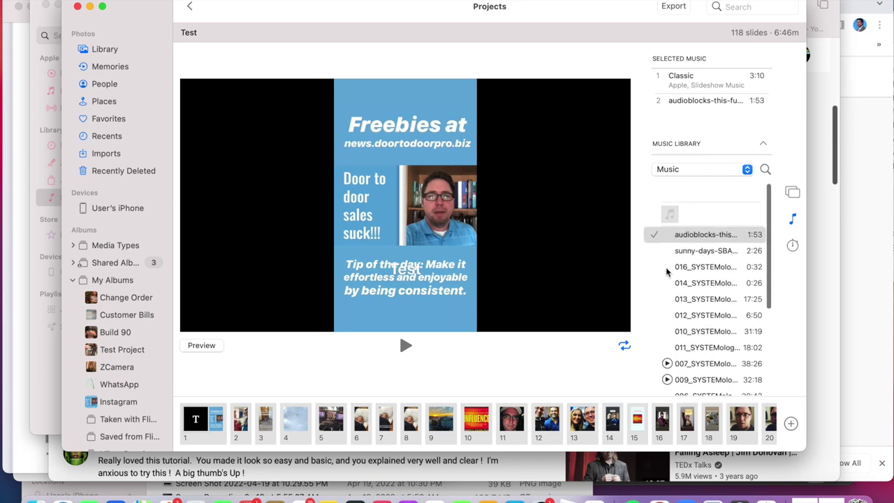
left_click(668, 234)
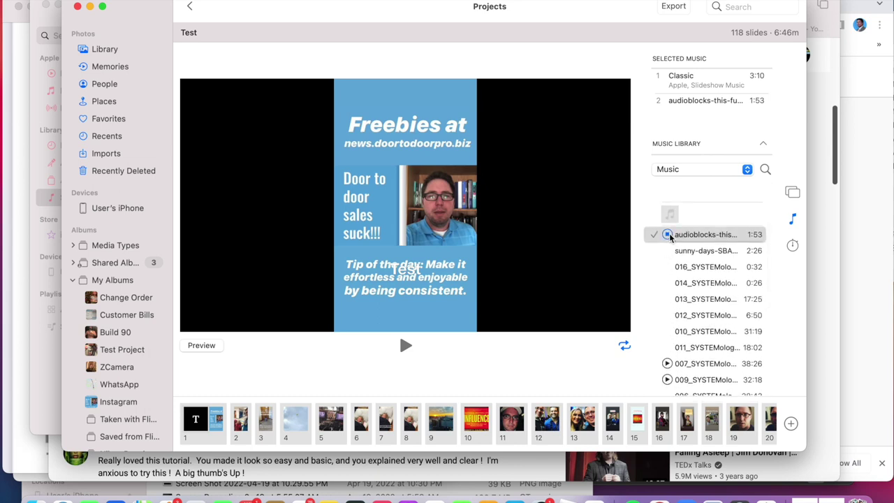
left_click(668, 235)
left_click(217, 346)
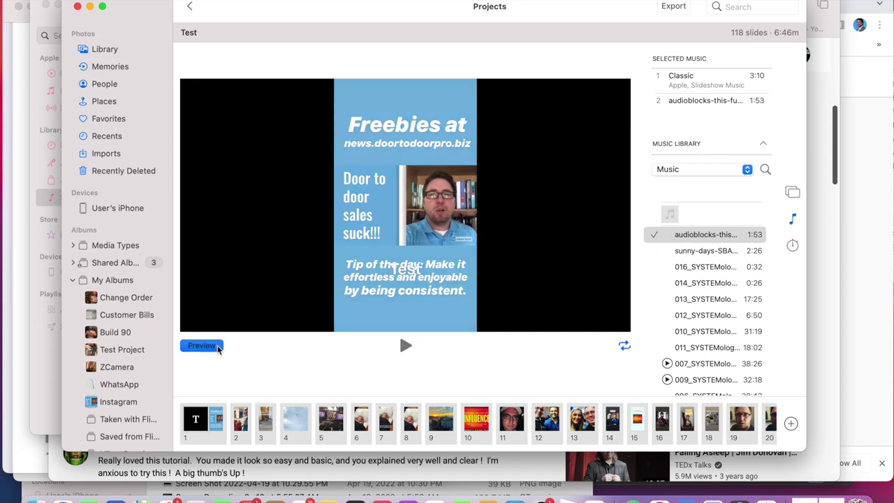
left_click(202, 345)
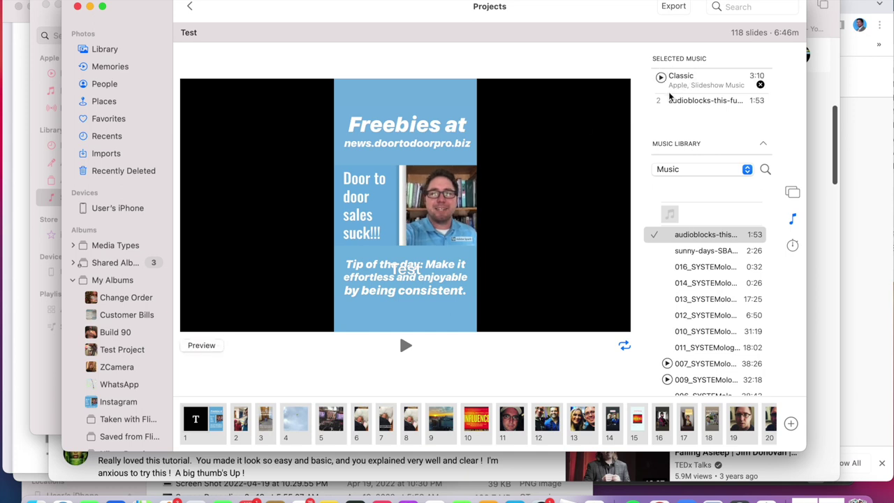
mouse_move(718, 102)
mouse_move(754, 104)
Step: Check sunny-days and 016_SYSTEMology, drag Classic below audioblocks, and start the slideshow preview
left_click(654, 253)
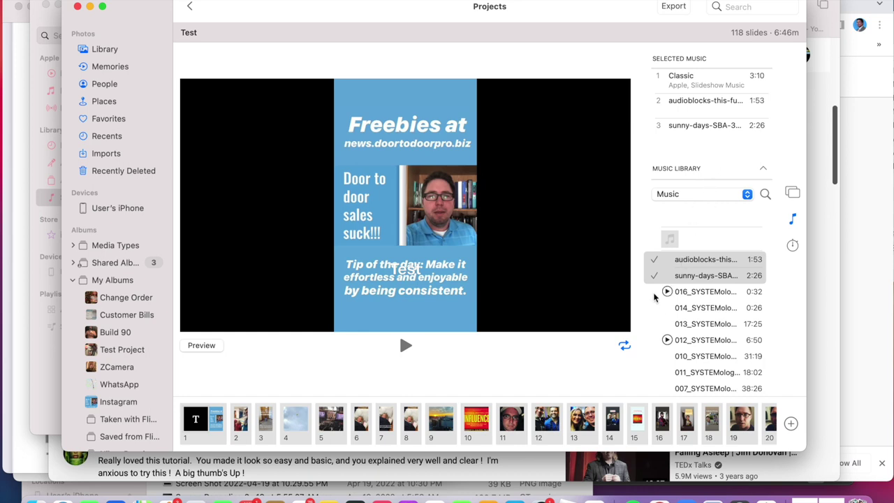
left_click(654, 292)
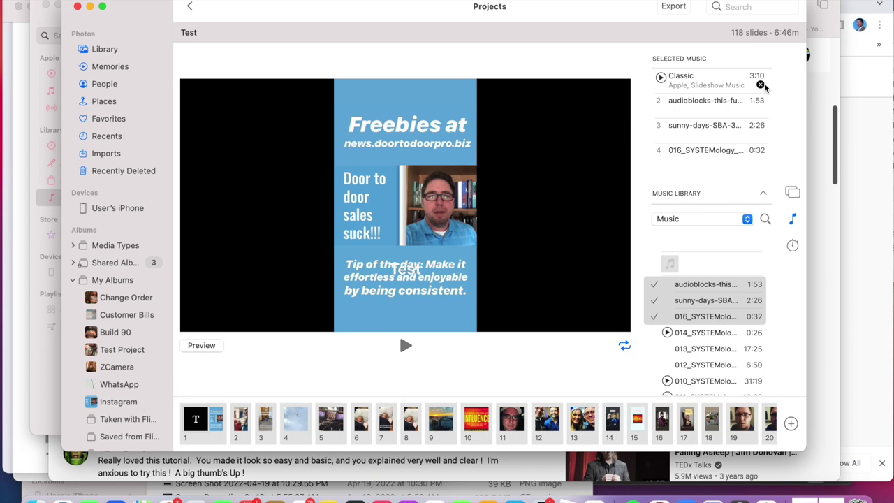
left_click_drag(727, 84, 719, 123)
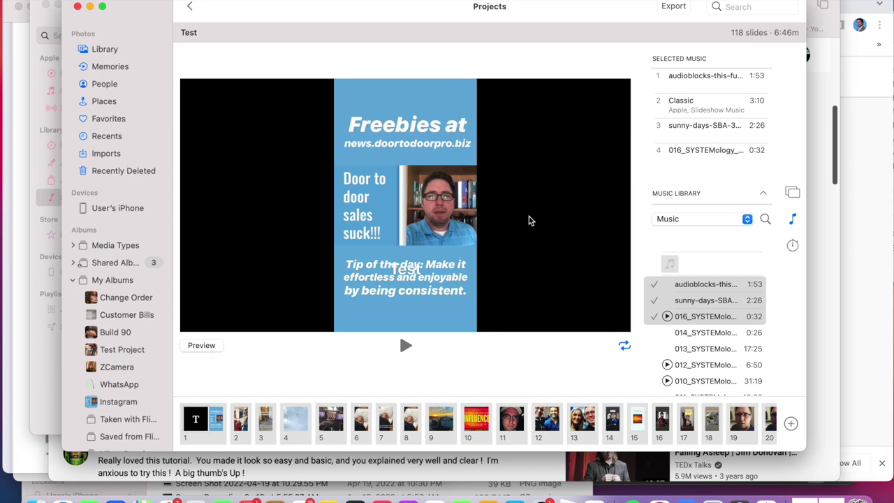
left_click(210, 347)
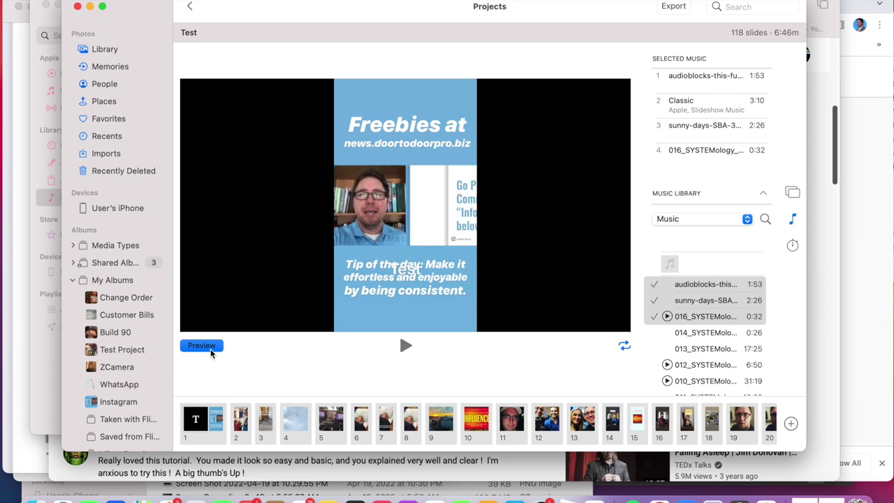
Step: Stop the preview, remove 016_SYSTEMology, place sunny-days above Classic, and show the theme list
left_click(211, 348)
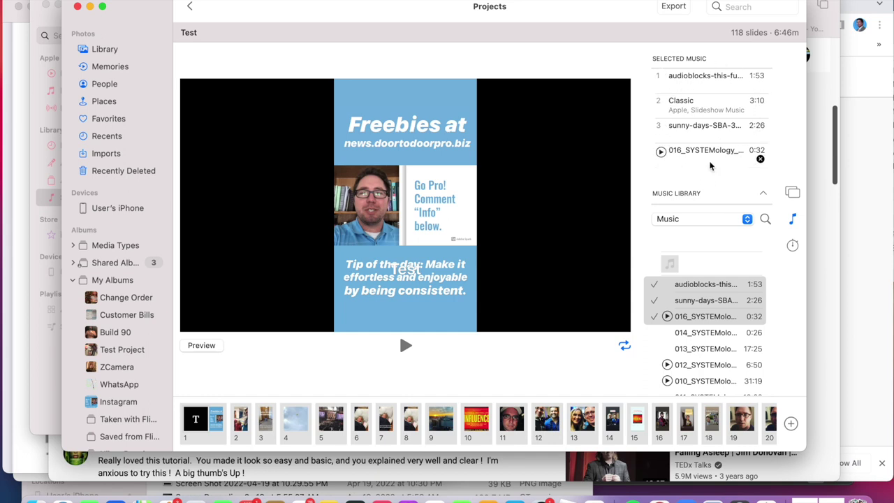
left_click(761, 157)
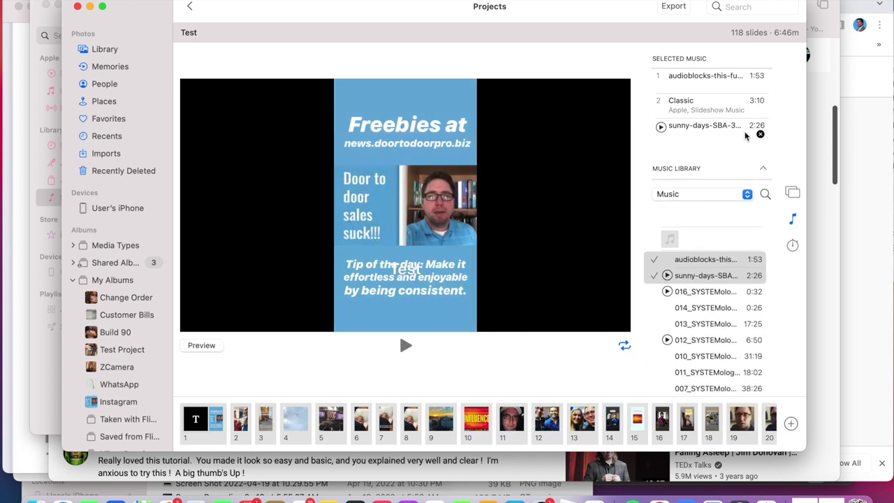
left_click_drag(723, 128, 725, 100)
left_click(792, 192)
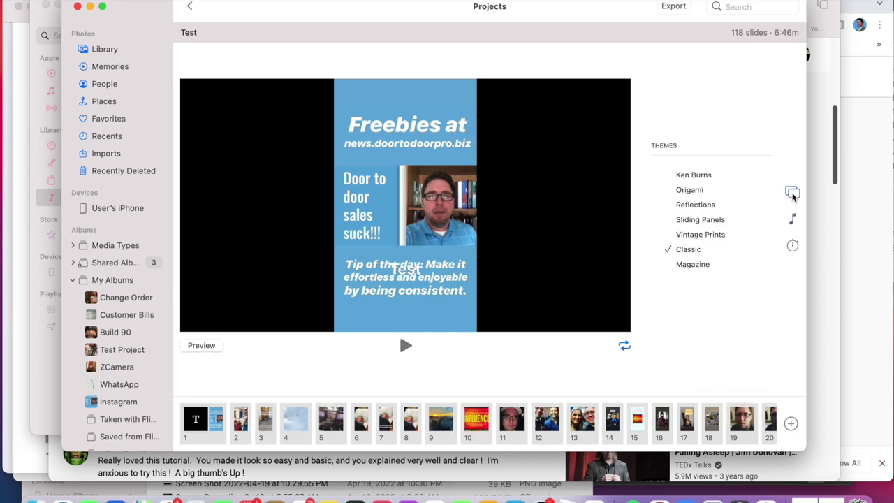